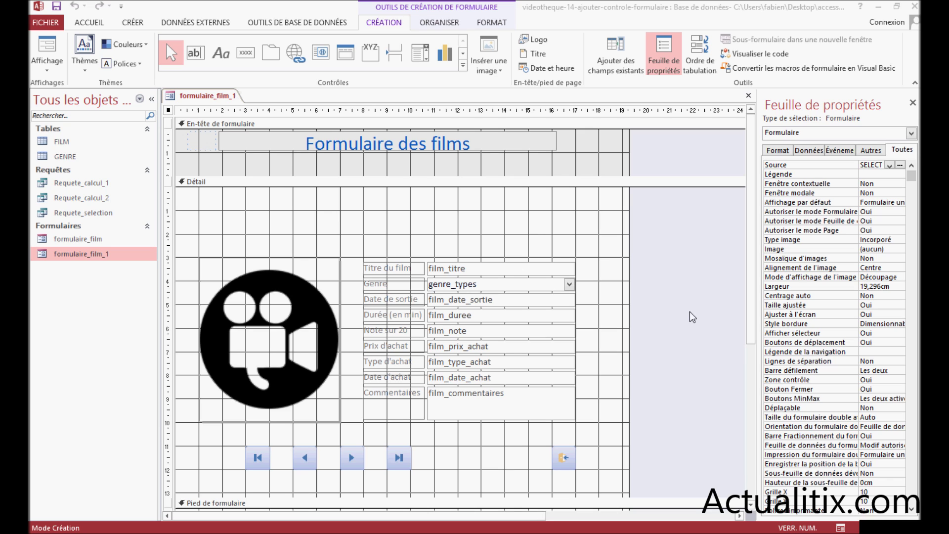
Step: Look through the property sheet's list of form objects, and display the properties of the film_titre text box
left_click(771, 135)
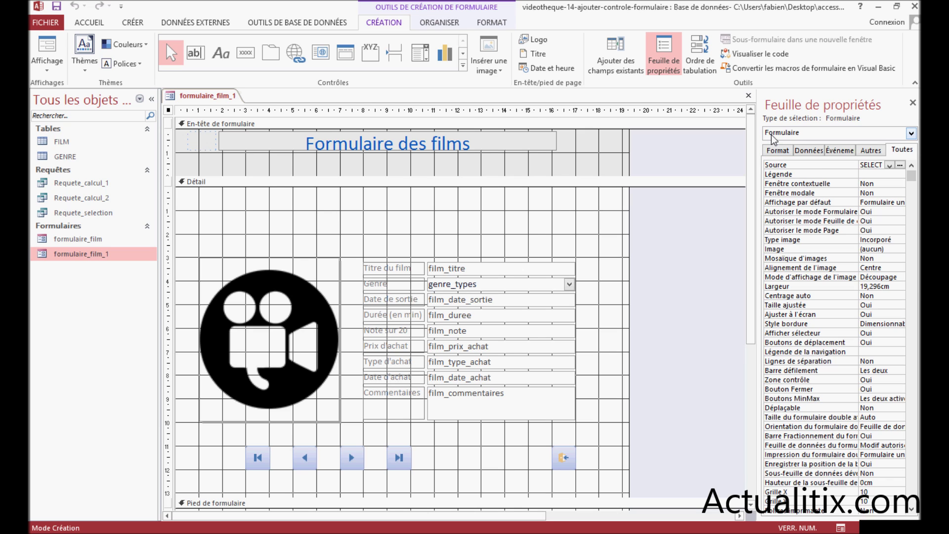
left_click(770, 135)
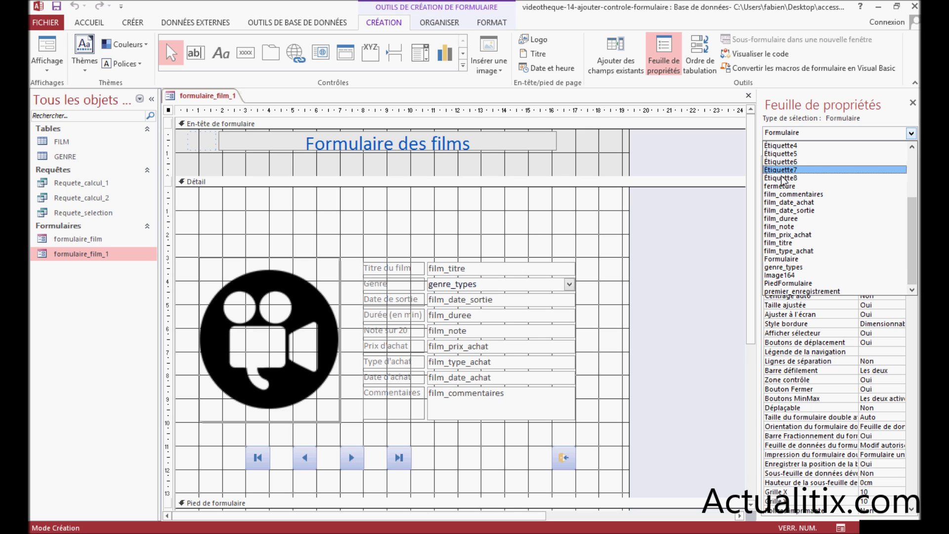
left_click(784, 132)
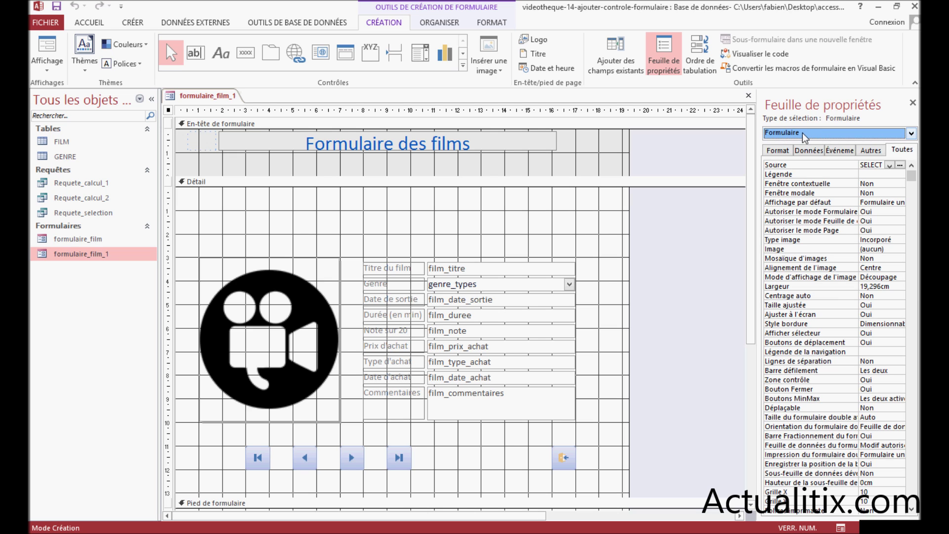
left_click(497, 266)
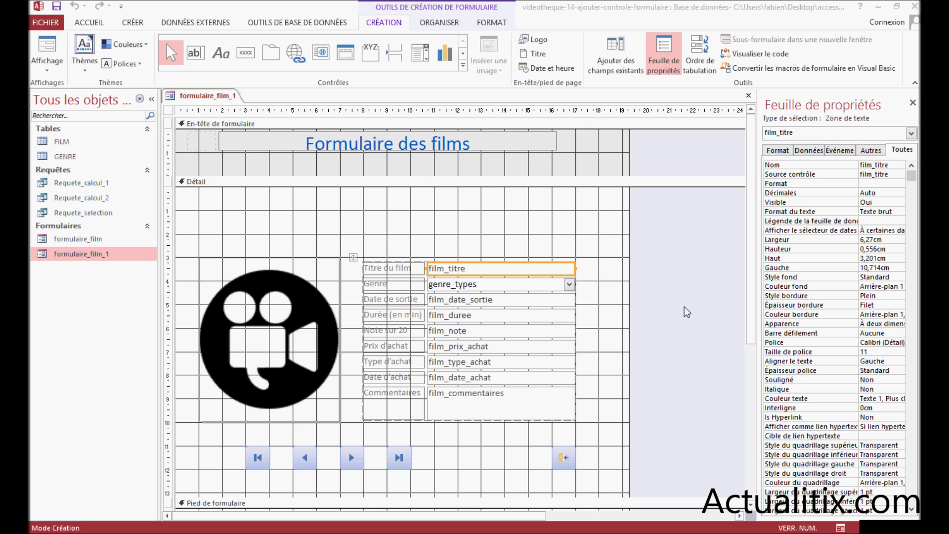
Step: Close and reopen the property sheet, widen it to show full property values, and leave it closed
left_click(912, 102)
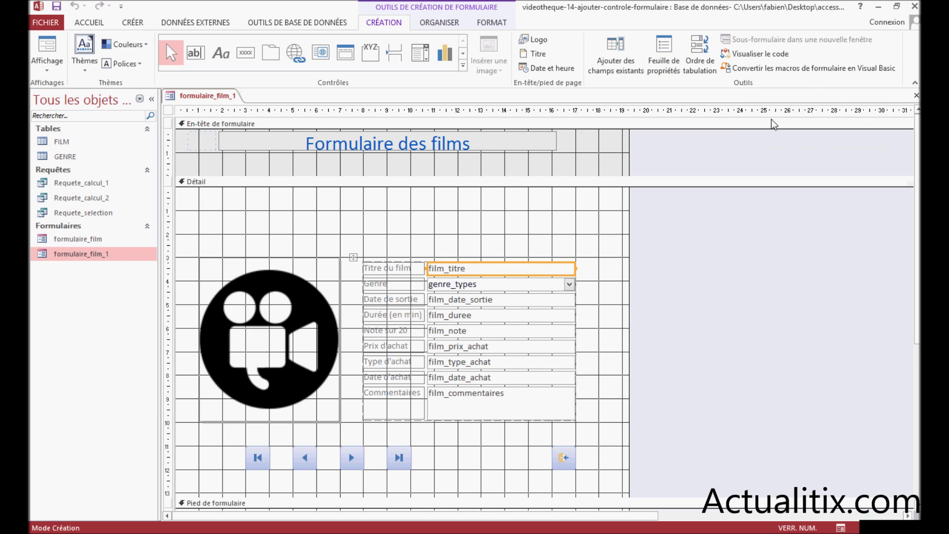
left_click(663, 58)
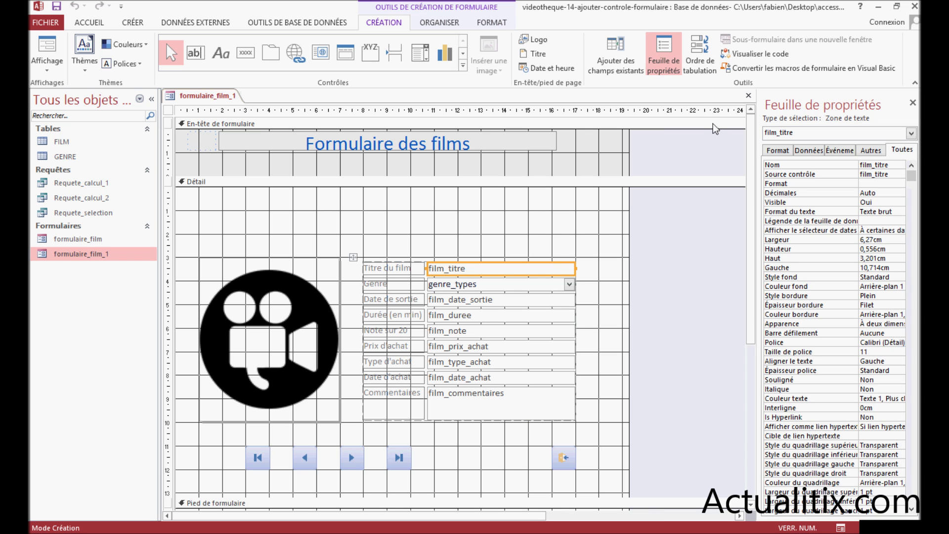
left_click_drag(757, 148, 689, 149)
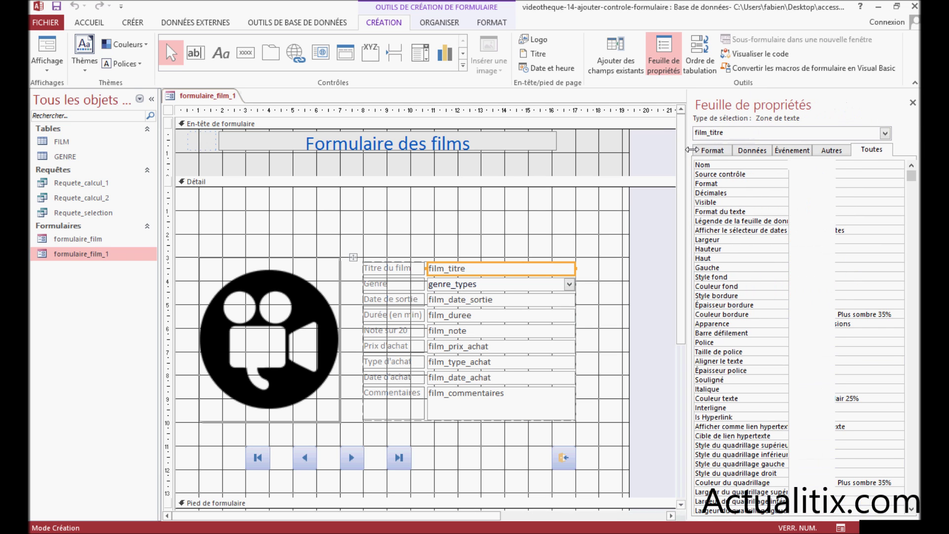
left_click(913, 103)
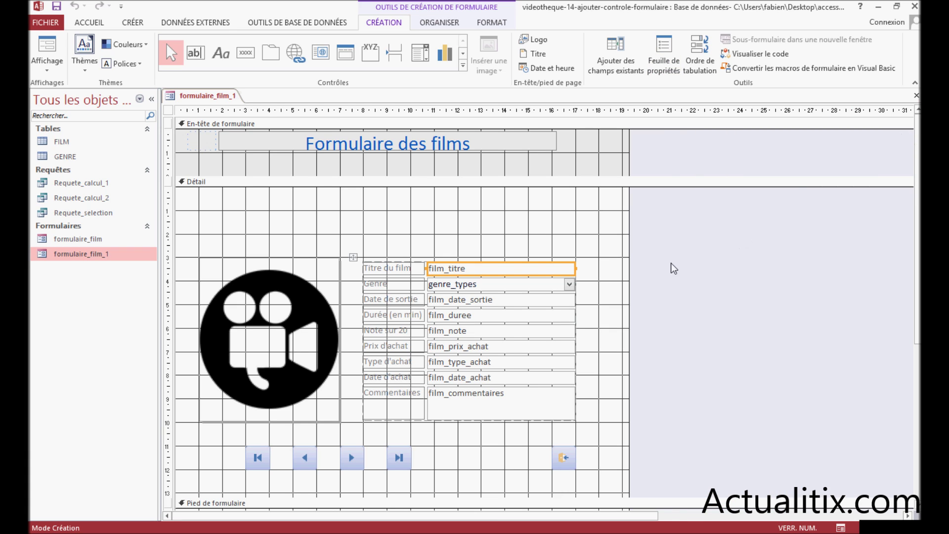
Step: Open the property sheet for the film_duree text box in the form's detail section
left_click(479, 315)
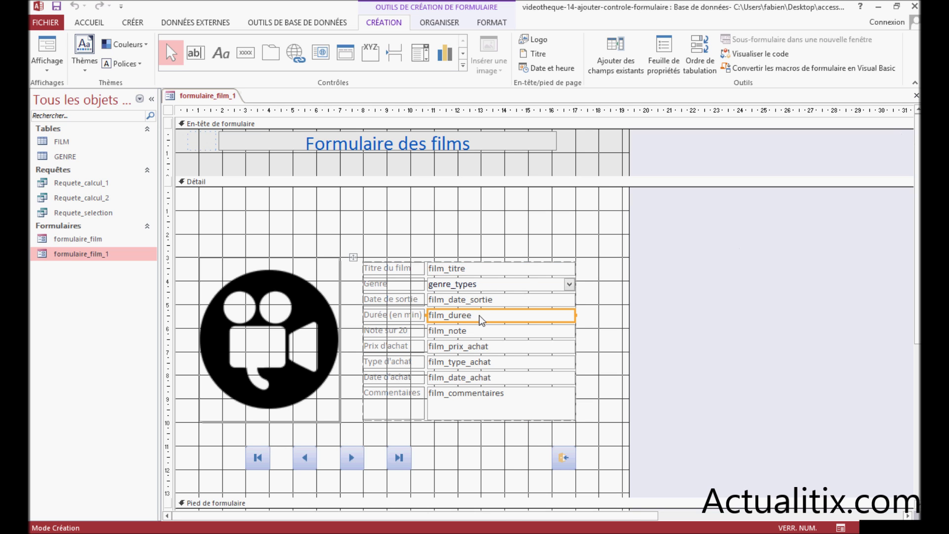
right_click(481, 315)
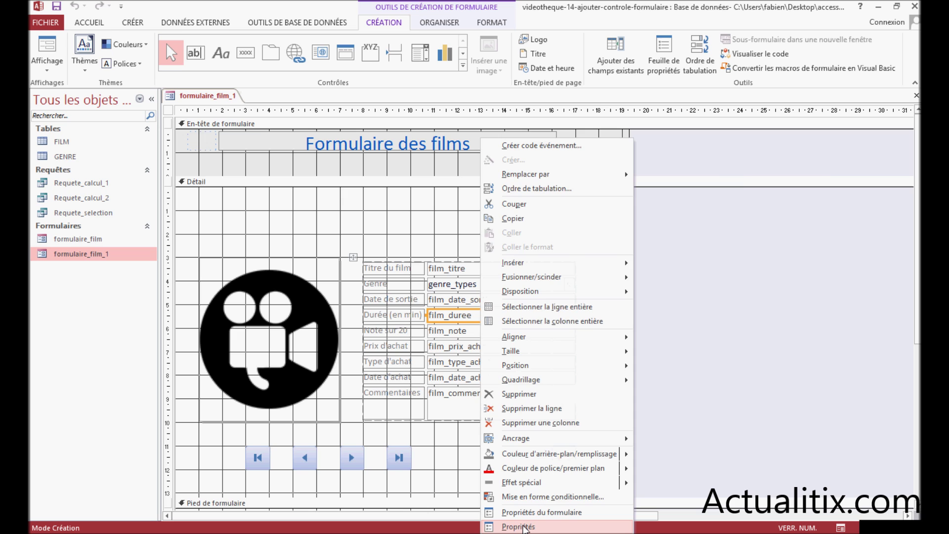
left_click(523, 527)
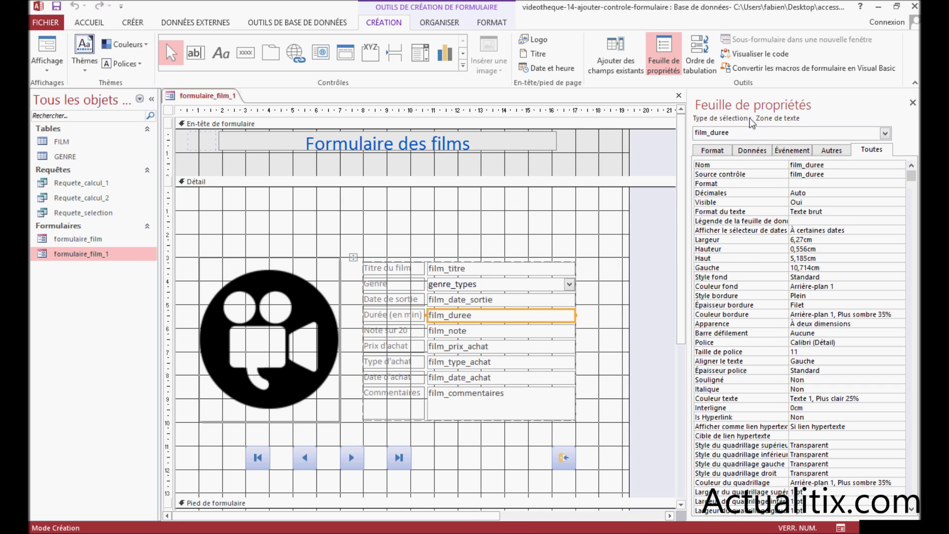
Step: Examine the property sheet's full list of form objects, keeping film_duree as the selected one
left_click(725, 136)
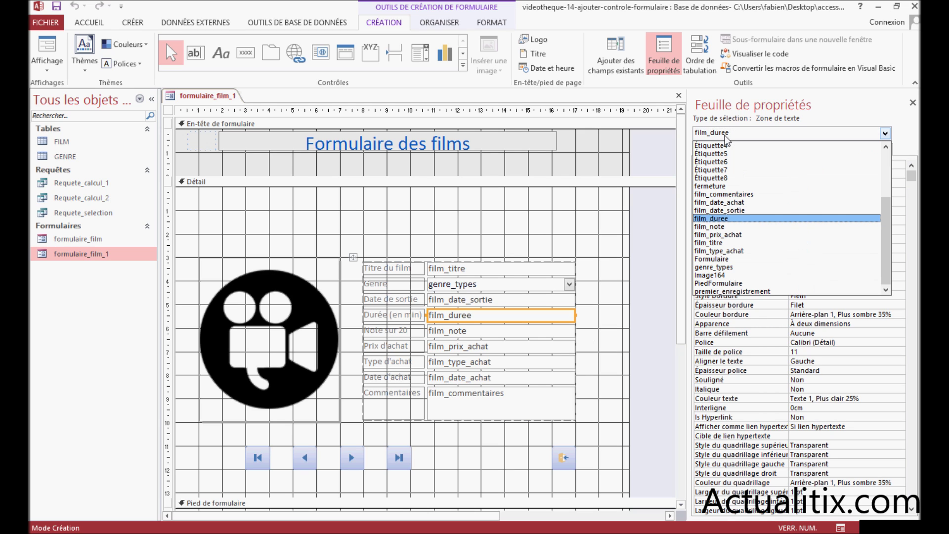
left_click_drag(883, 208, 817, 143)
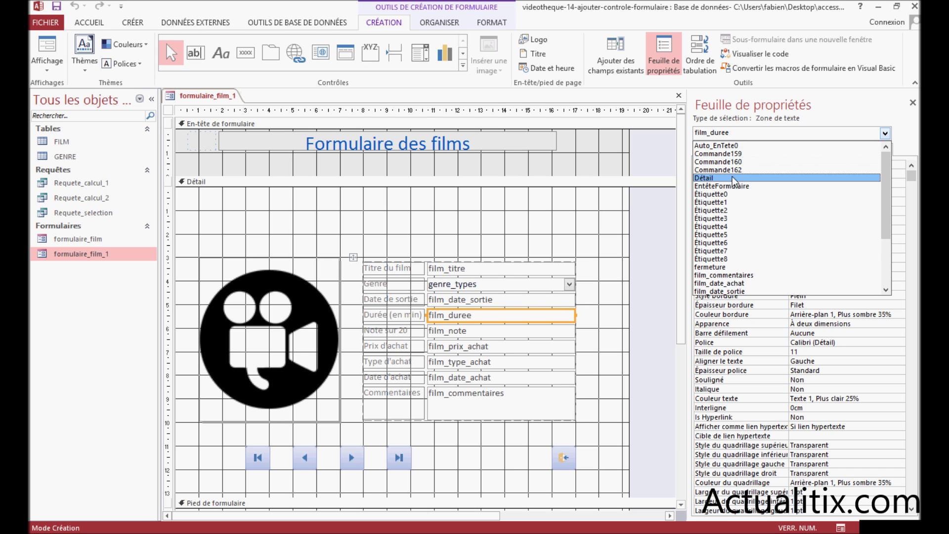
scroll(733, 227, "down", 1)
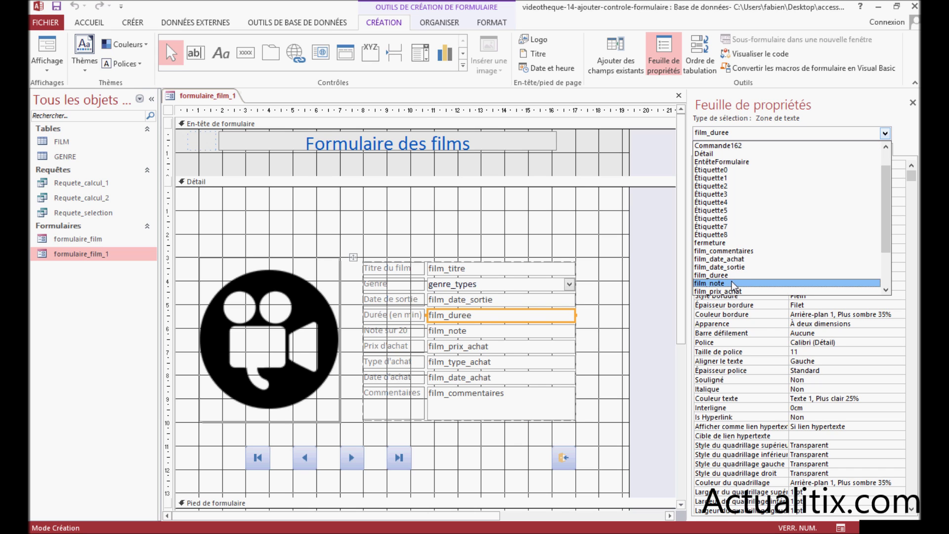
left_click(728, 275)
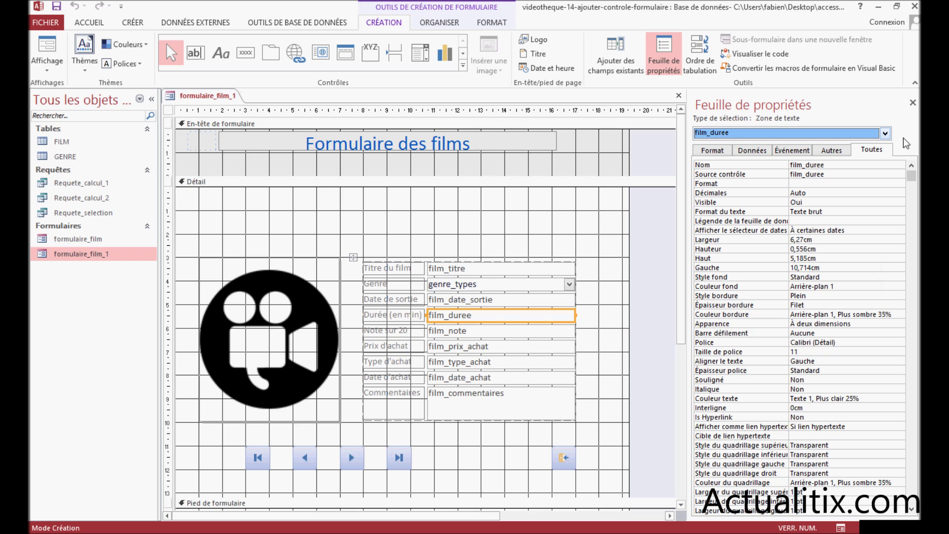
left_click(885, 134)
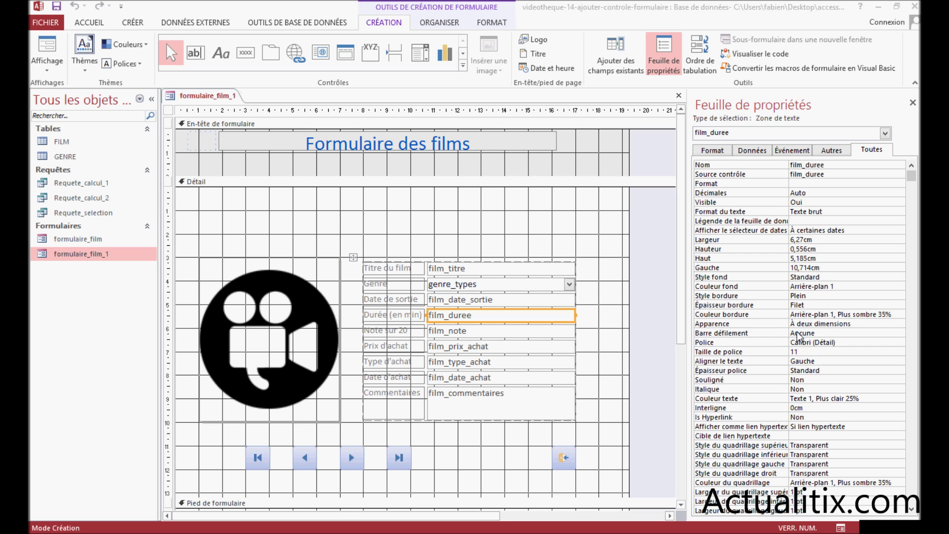
Step: Set the Apparence property of the film_duree text box to En relief
left_click(810, 325)
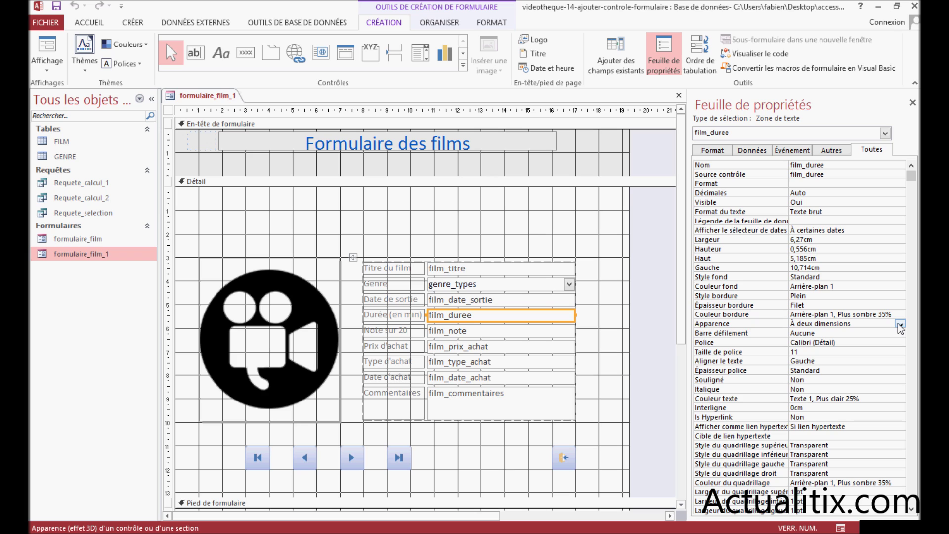
left_click(900, 325)
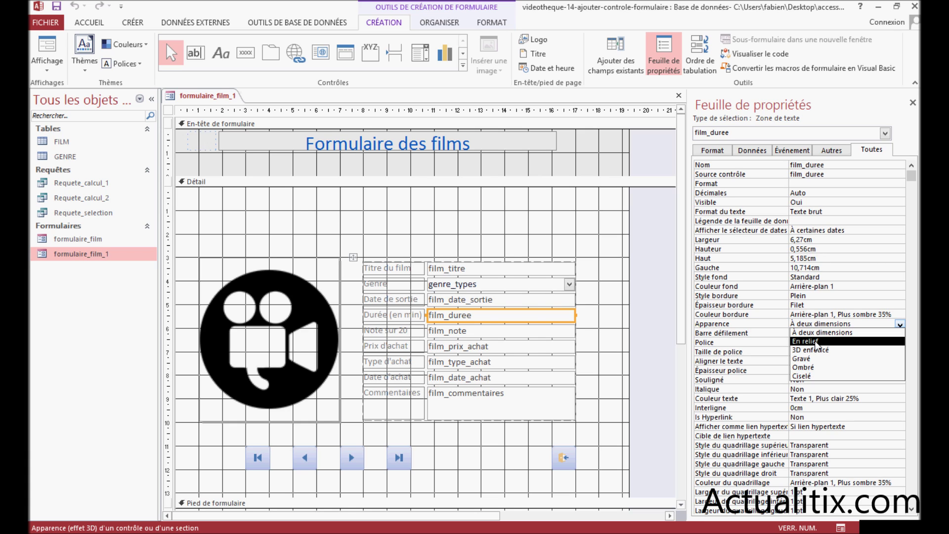
left_click(808, 341)
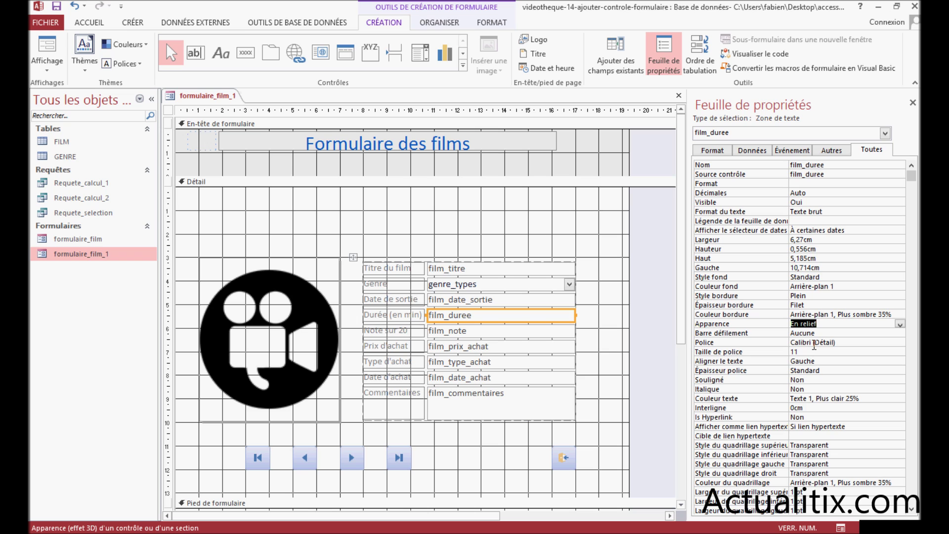
Step: Set the film_duree text box's font size to 12 and its font to Verdana
left_click(807, 352)
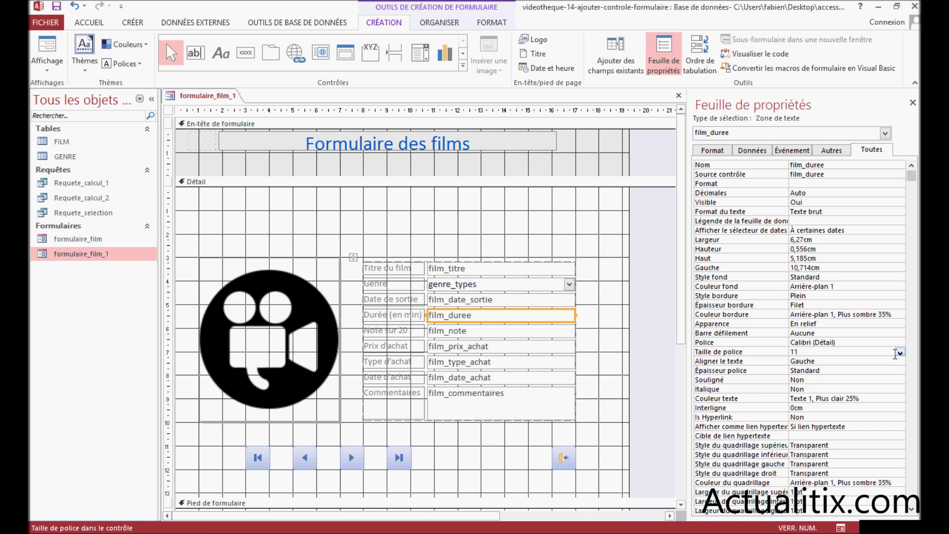
left_click(898, 352)
left_click(820, 395)
left_click(823, 342)
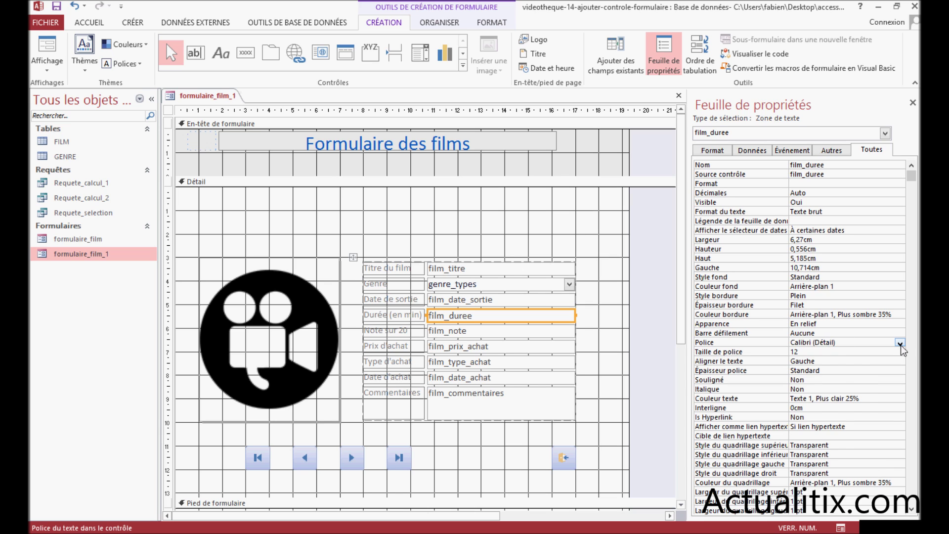
left_click(899, 343)
left_click_drag(898, 360, 914, 472)
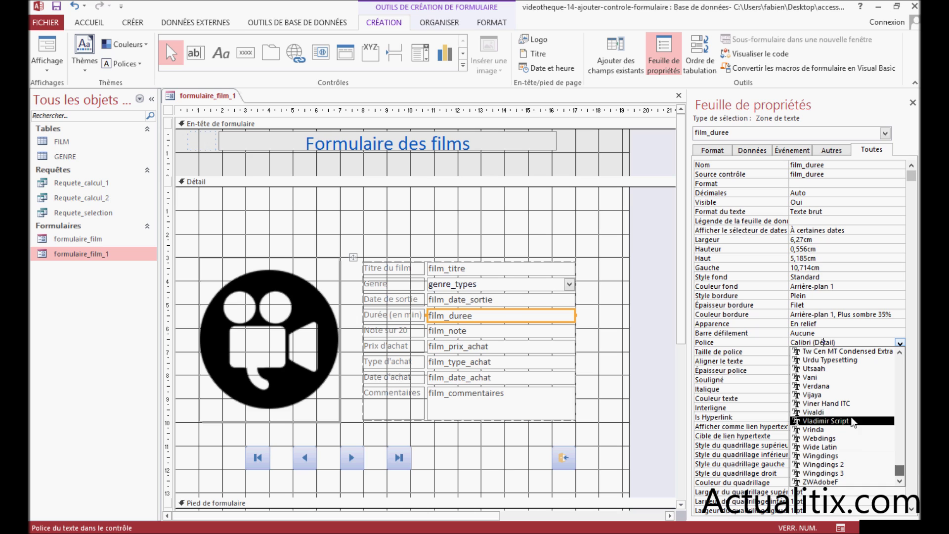
left_click(821, 386)
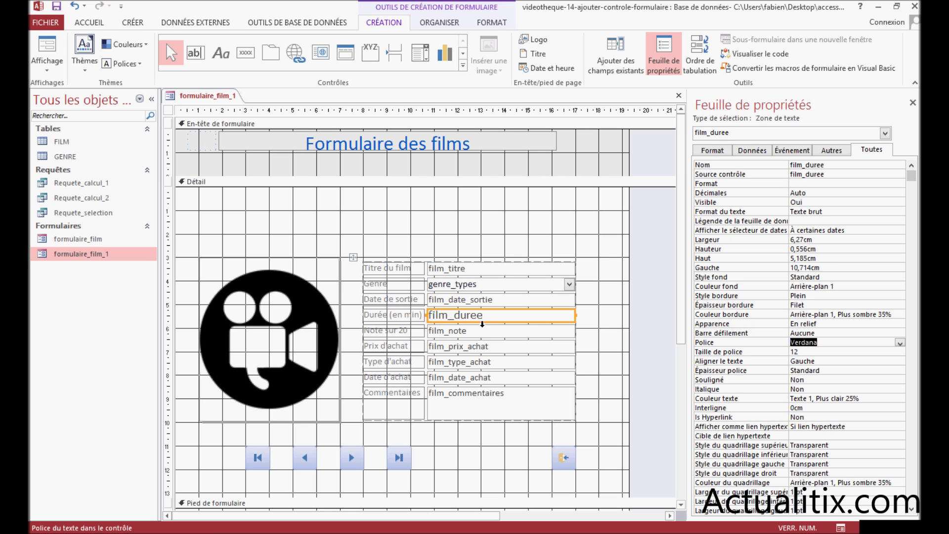
Step: Set the film_duree text colour to the standard red #ED1C24
left_click(834, 397)
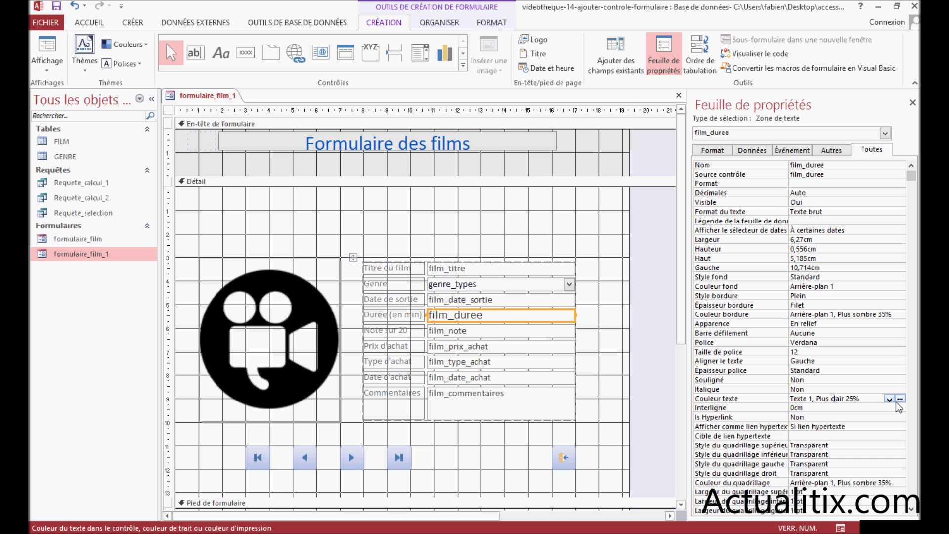
left_click(890, 399)
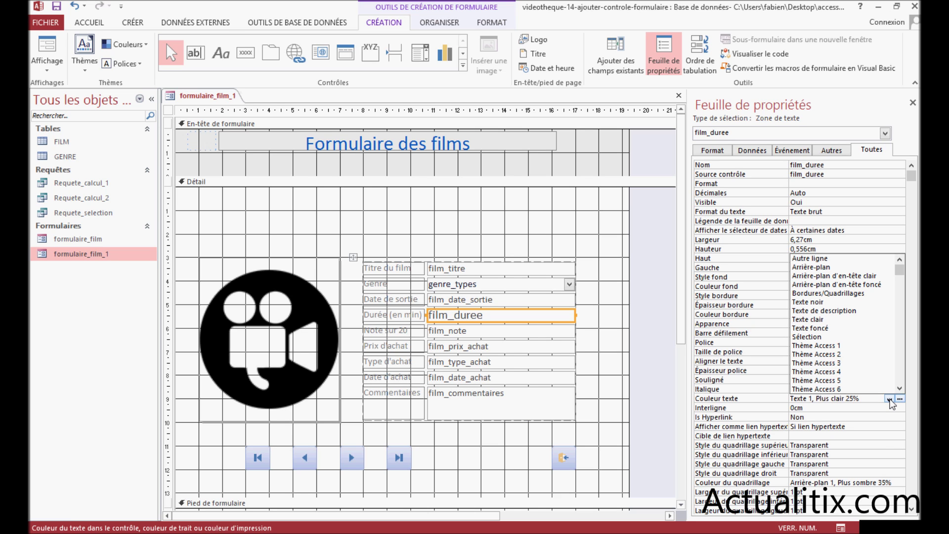
left_click(889, 399)
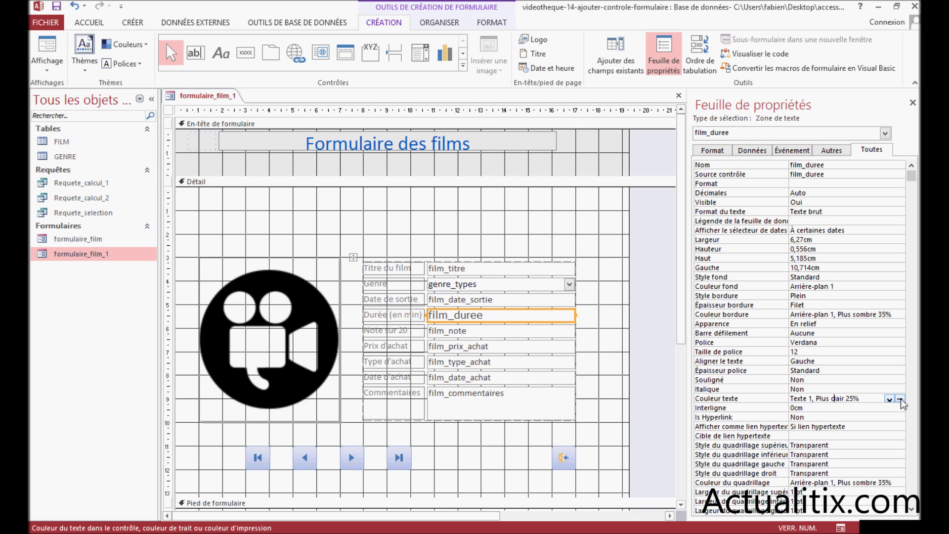
left_click(900, 398)
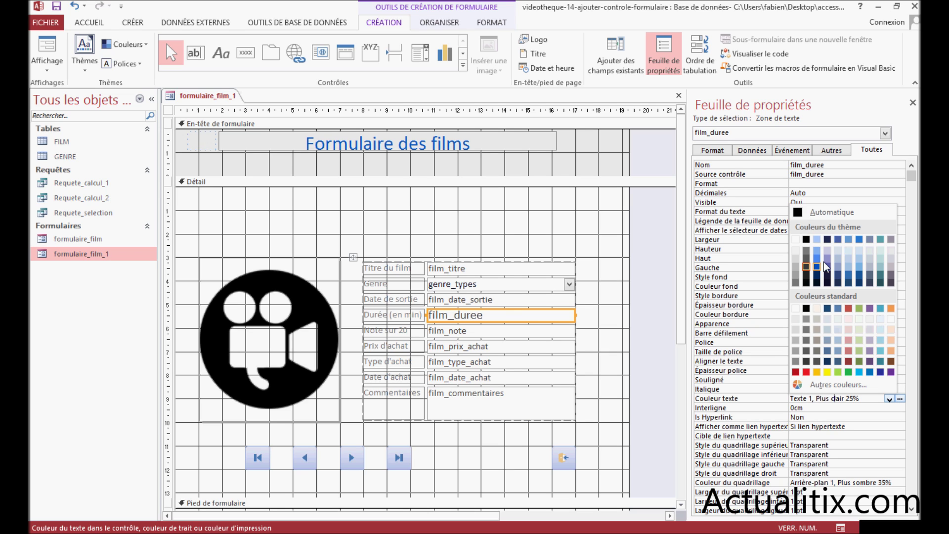
left_click(807, 370)
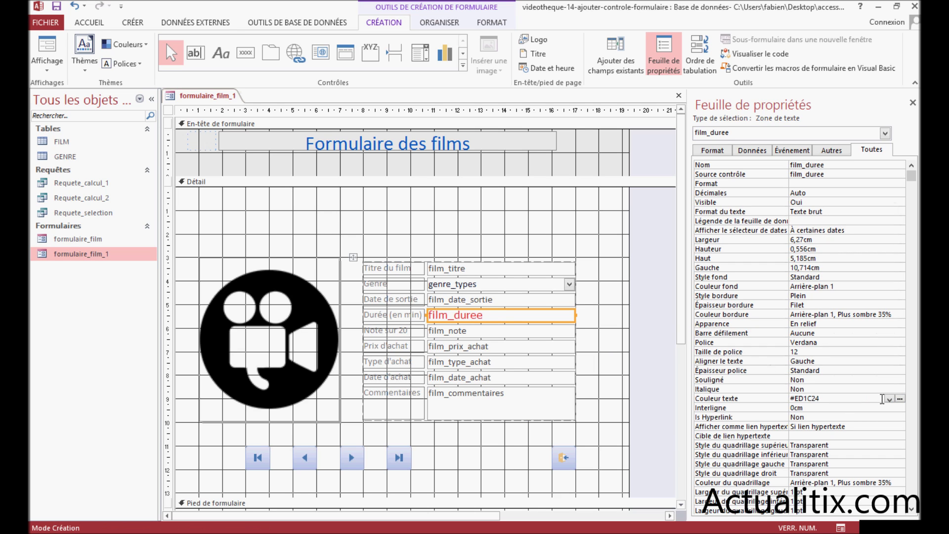
Step: Give the film_duree text box a Pointillés border style with a thickness of 2 pt
left_click(814, 295)
left_click(899, 297)
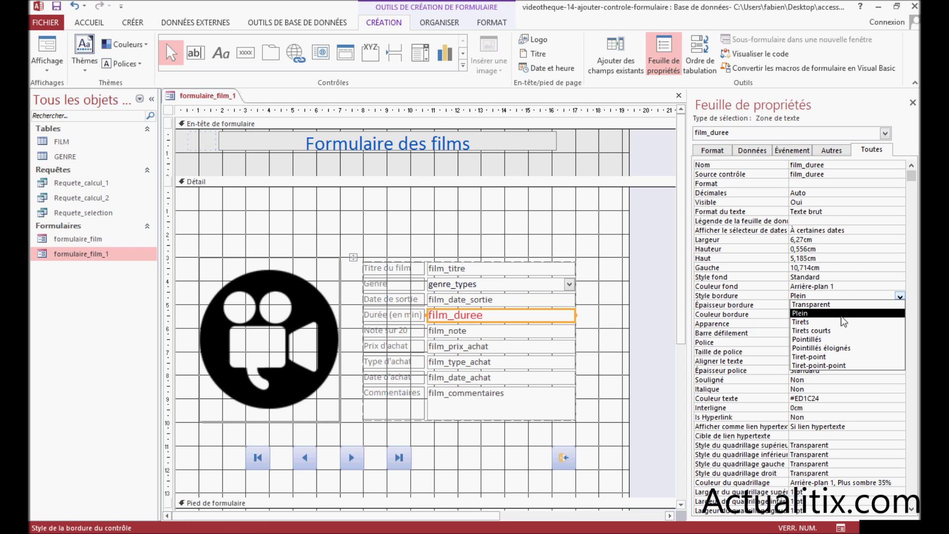
left_click(817, 340)
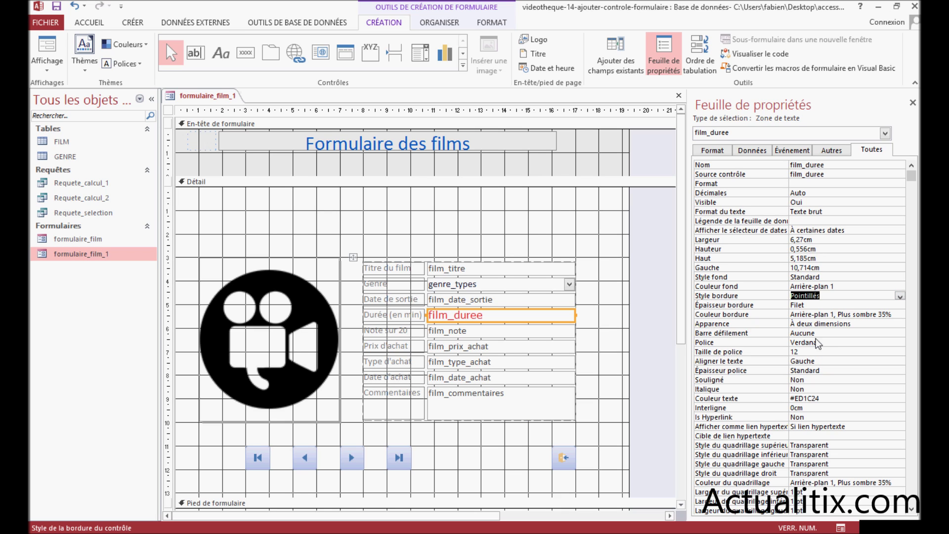
left_click(818, 305)
left_click(900, 306)
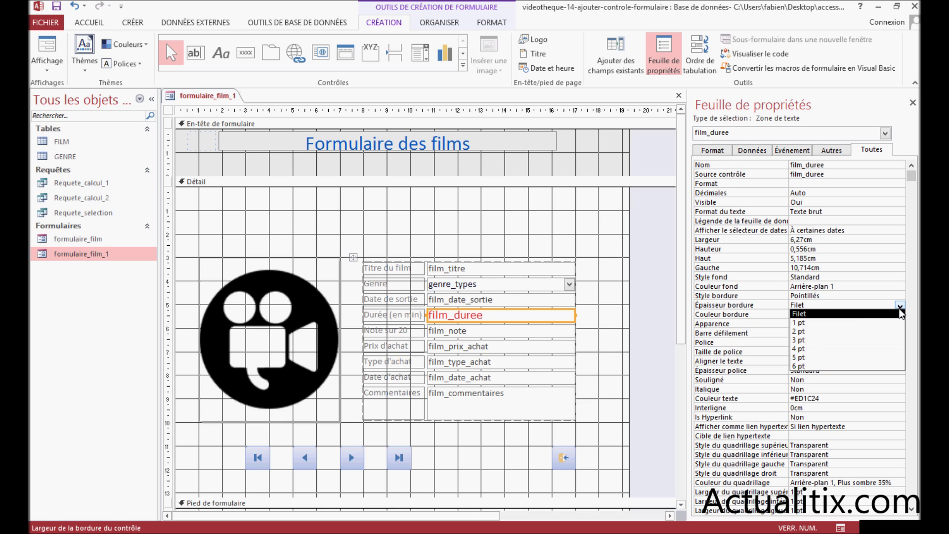
left_click(804, 333)
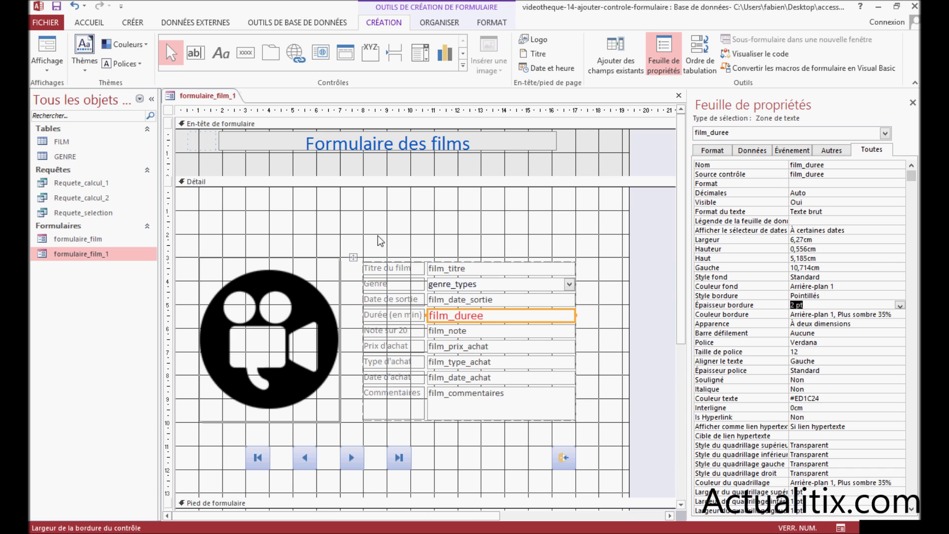
Step: Check the formatted film duration field in Form view and return the form to Design view
left_click(48, 63)
left_click(61, 87)
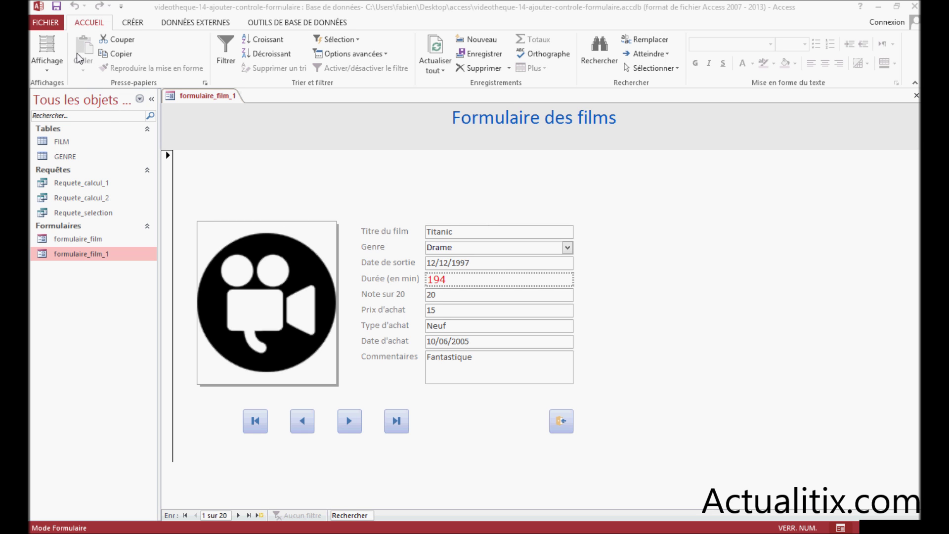
left_click(53, 66)
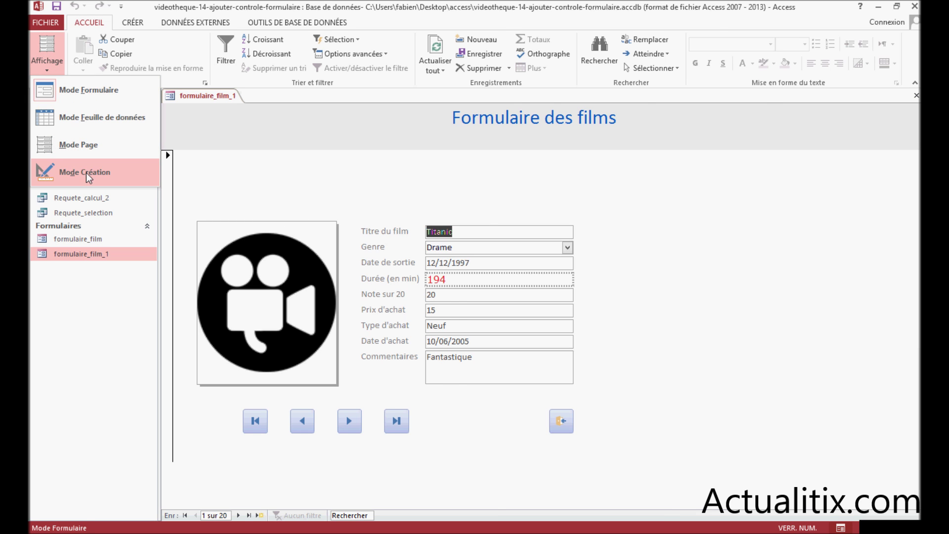
left_click(86, 173)
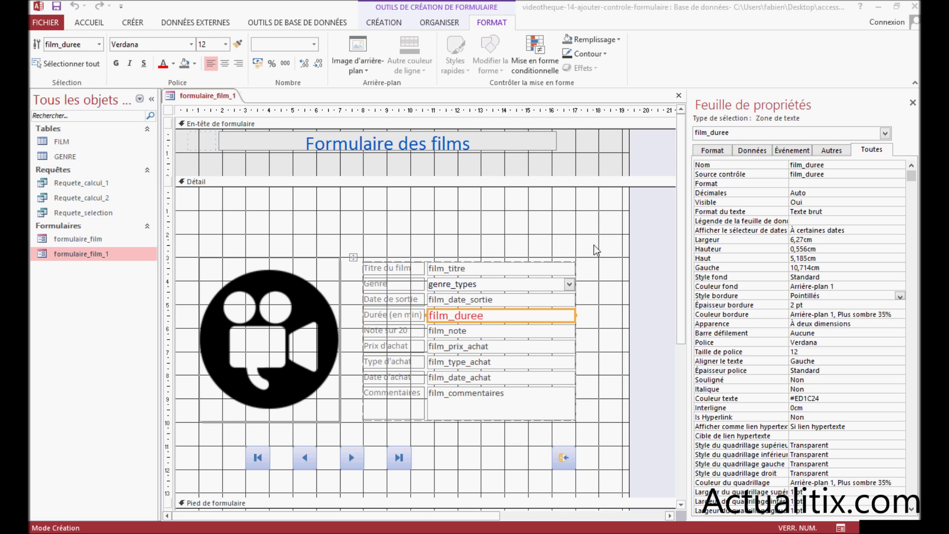
Step: Set the film_duree text box's appearance (Apparence) to En relief
left_click(815, 324)
left_click(899, 325)
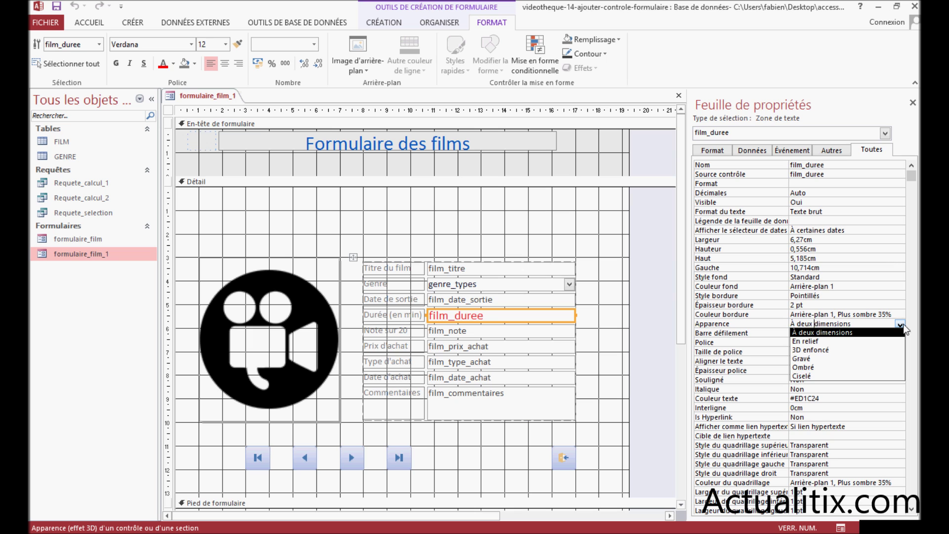
left_click(803, 341)
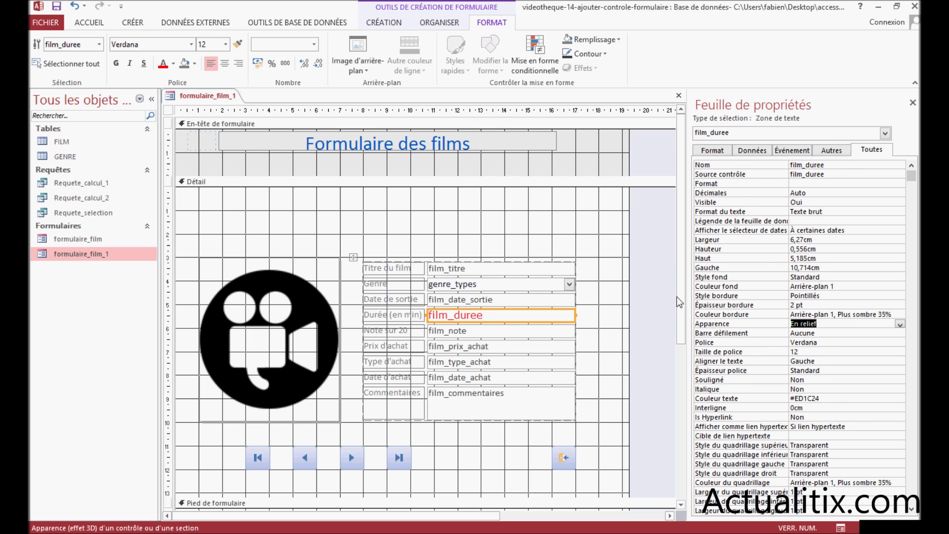
Step: Check the film duration field's relief effect in Form view and return the form to Design view
right_click(651, 241)
left_click(673, 251)
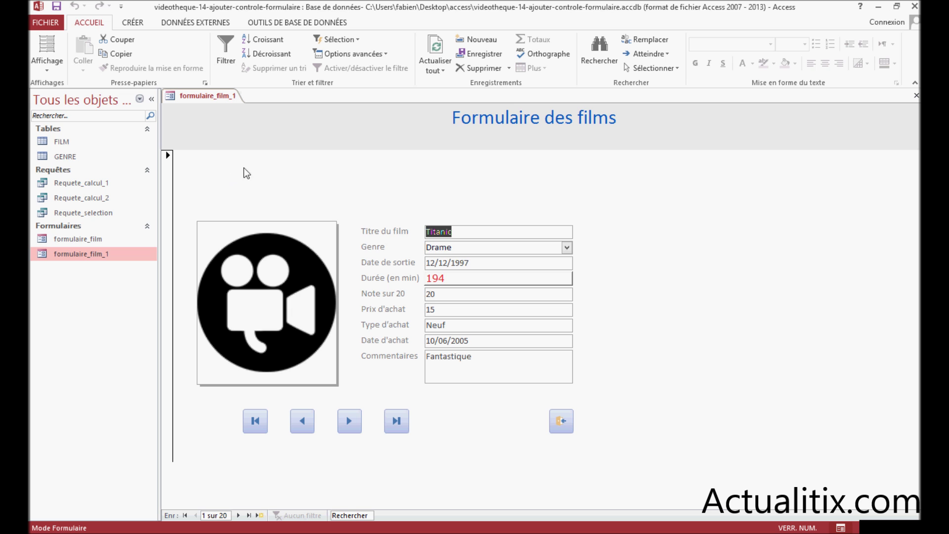
left_click(52, 69)
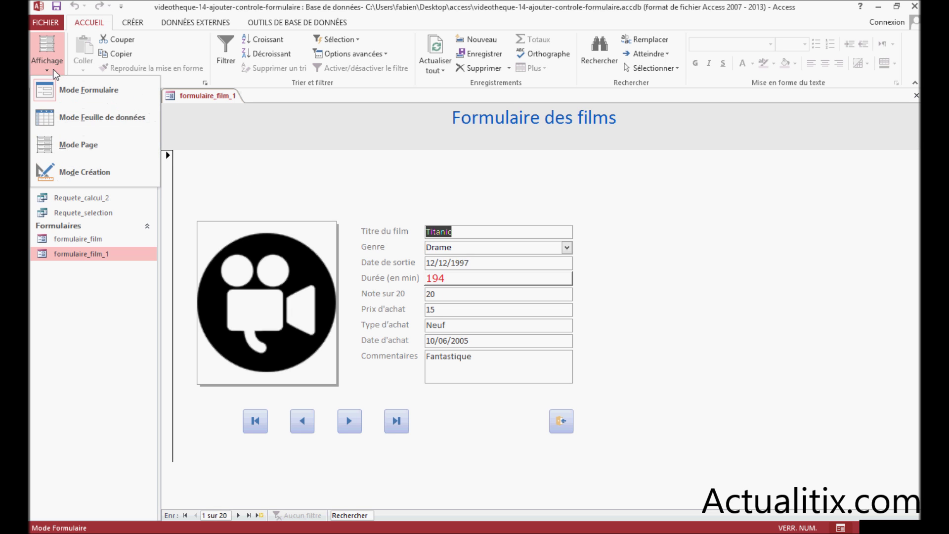
left_click(64, 172)
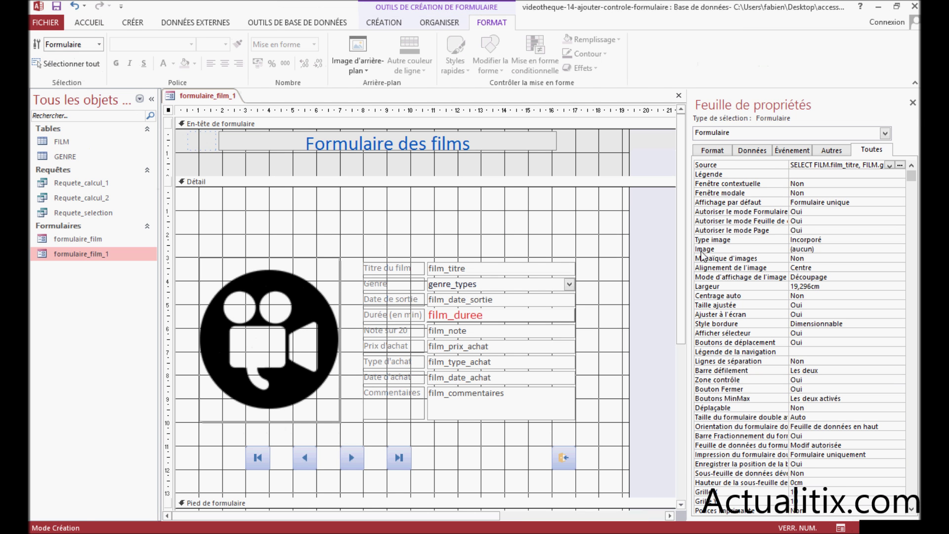
Step: Inspect the properties of the film_duree text box, the camera image including its click events, and the Détail section
left_click(543, 317)
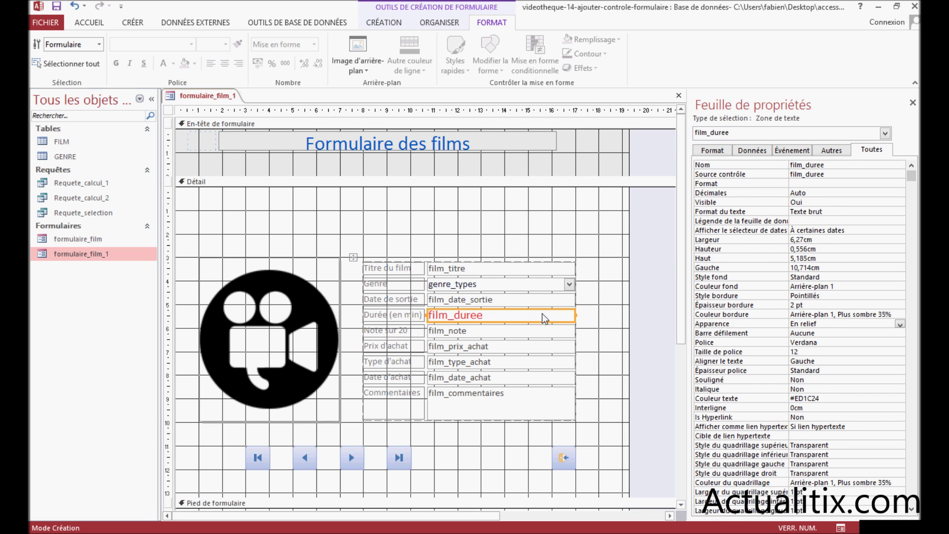
left_click(296, 302)
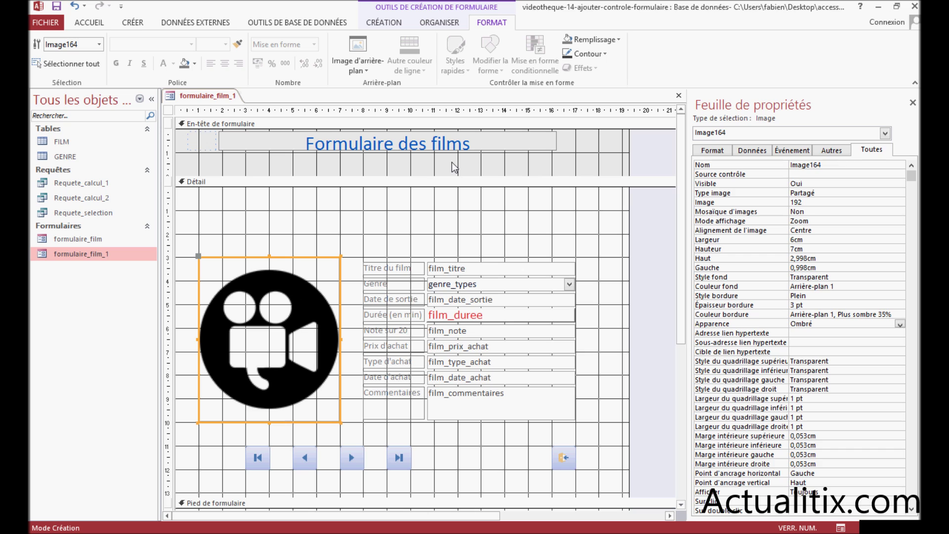
left_click(831, 165)
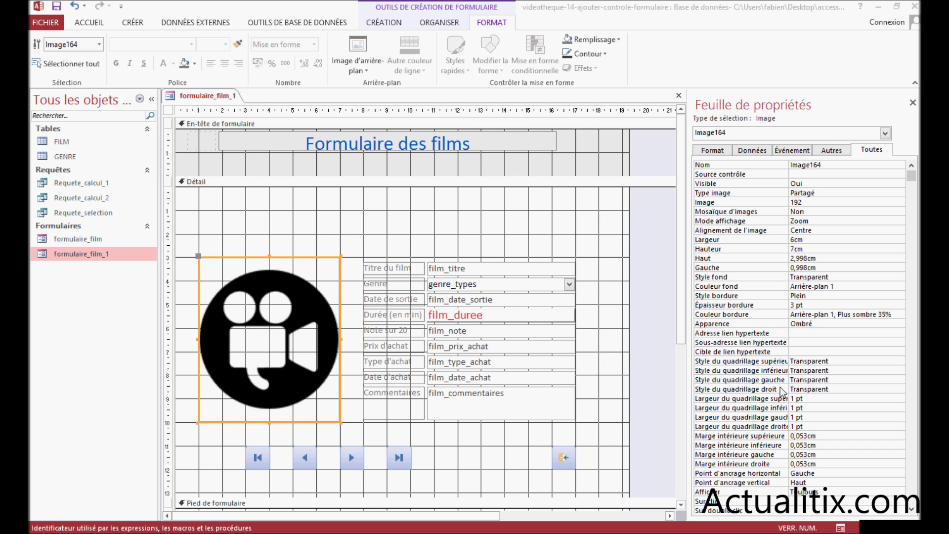
left_click(863, 503)
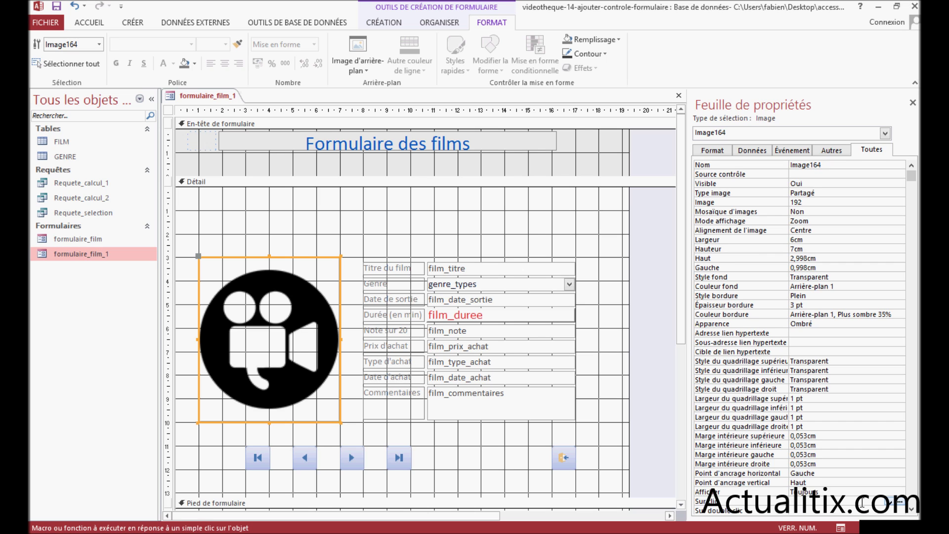
left_click(801, 510)
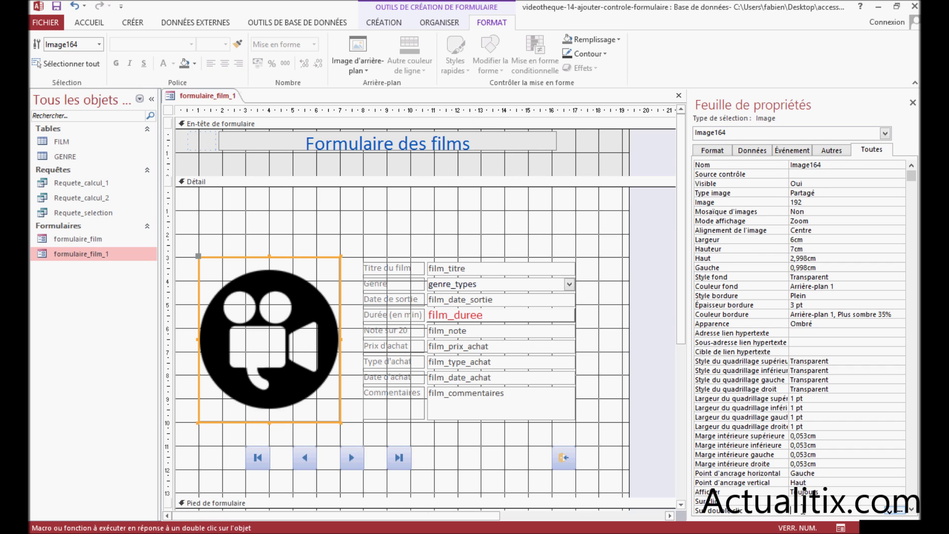
left_click(801, 502)
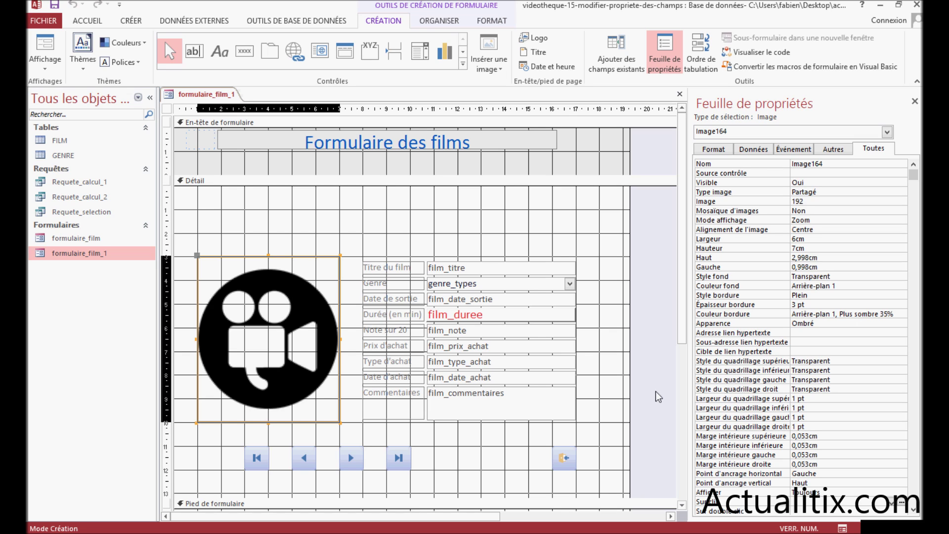
left_click(560, 226)
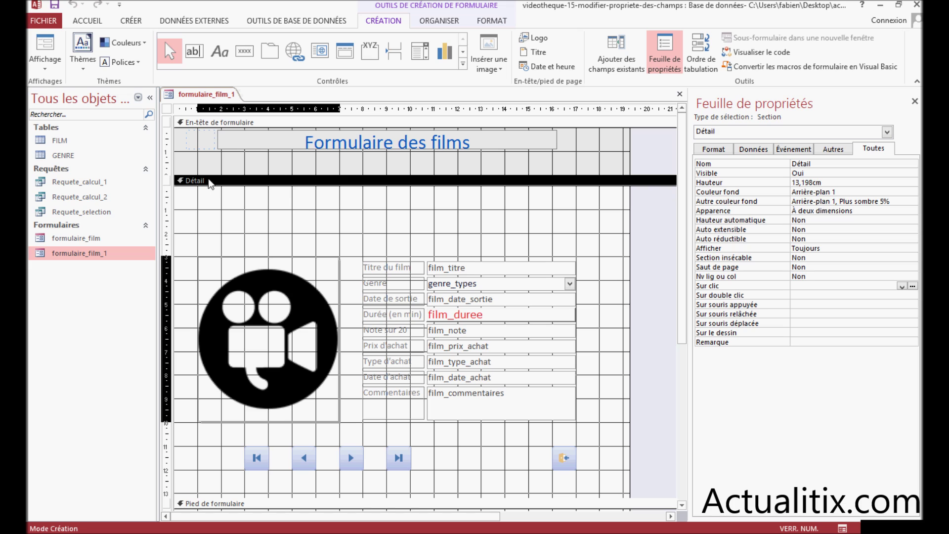
Step: Select the whole form and set its caption (Légende) to FILM
left_click(165, 108)
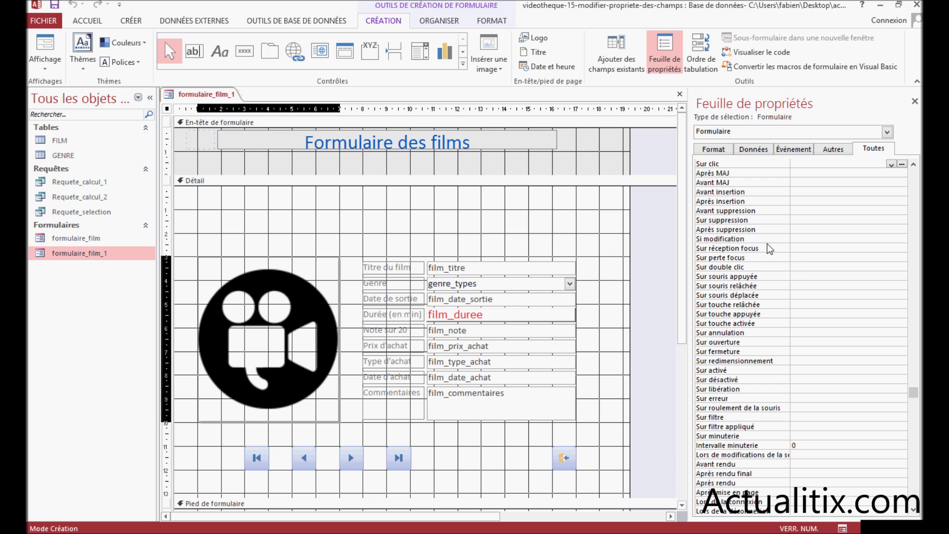
scroll(824, 258, "down", 1)
scroll(825, 258, "up", 1)
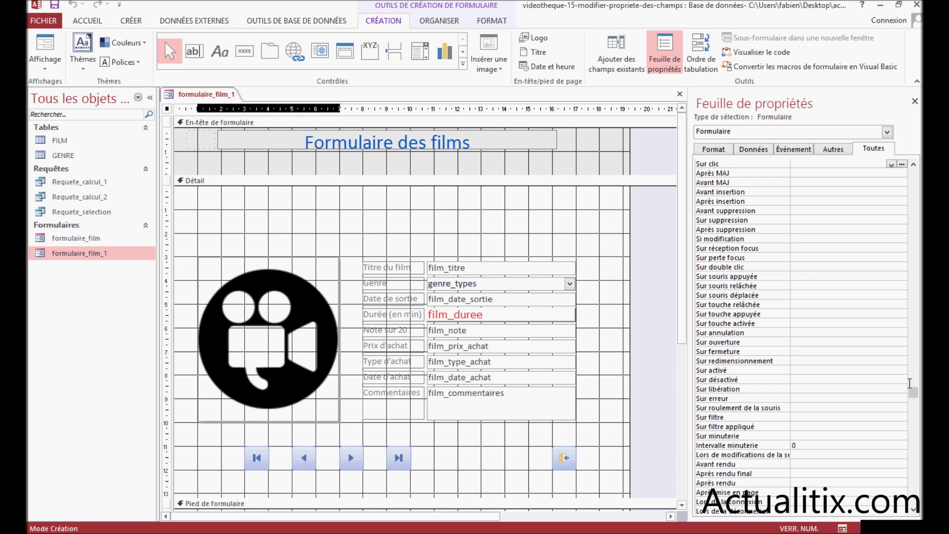
left_click_drag(913, 391, 913, 268)
left_click(909, 236)
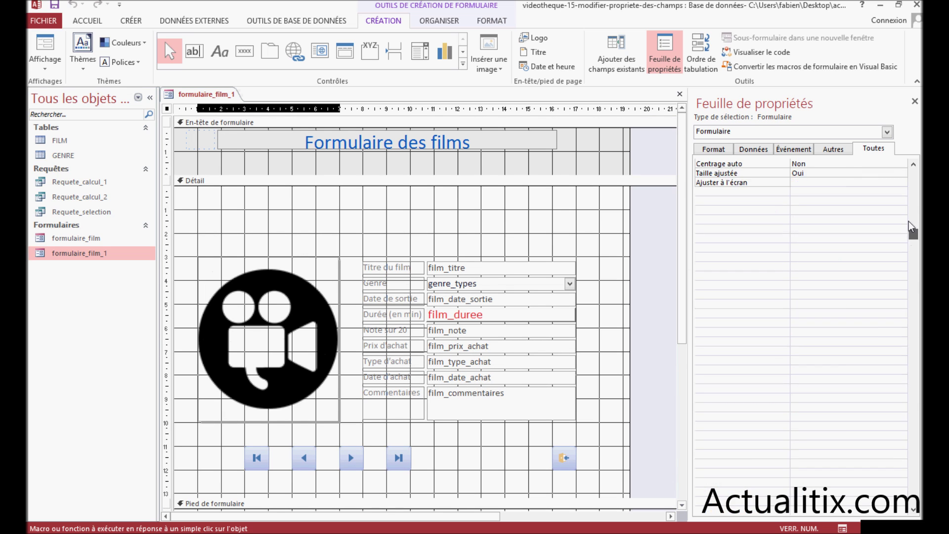
left_click(800, 173)
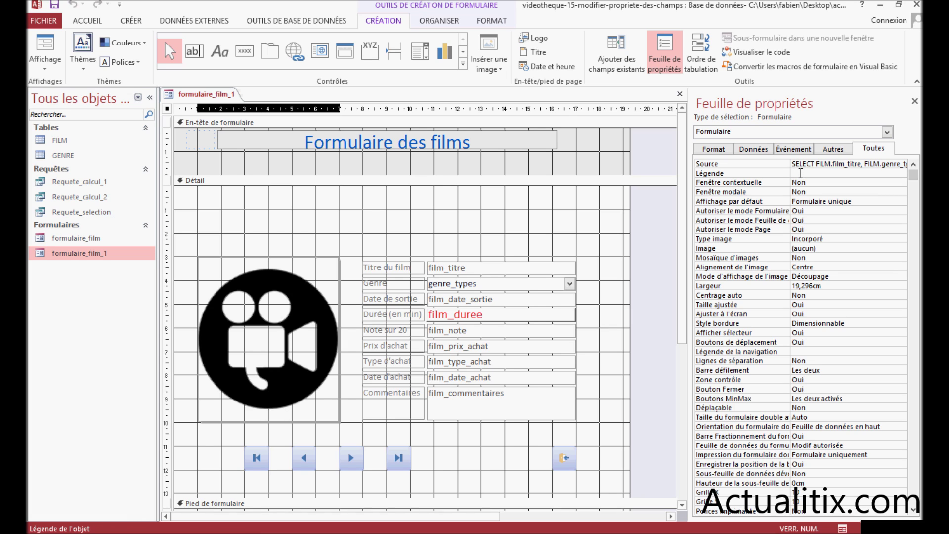
type("FILM")
Step: Check the form's caption and its built-in record navigation bar in Form view, ending in Design view
left_click(50, 44)
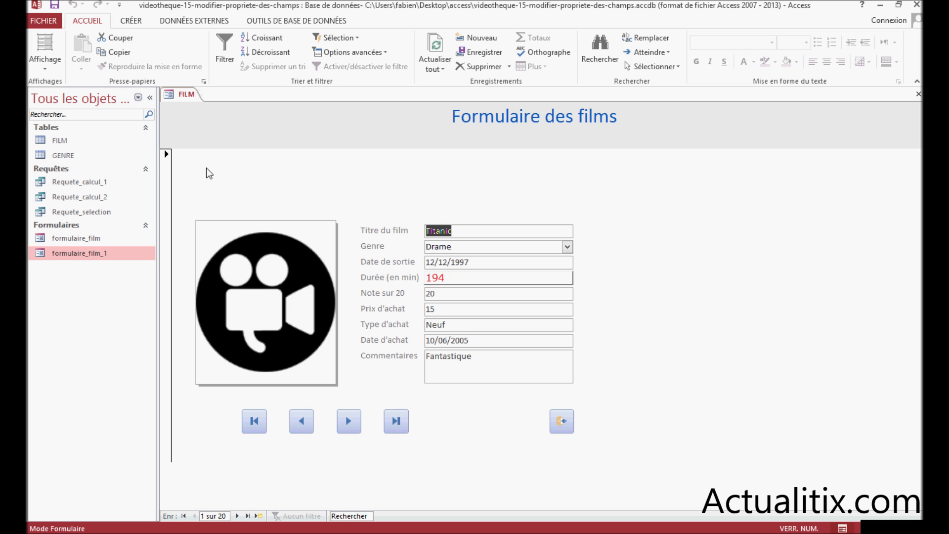
left_click(43, 67)
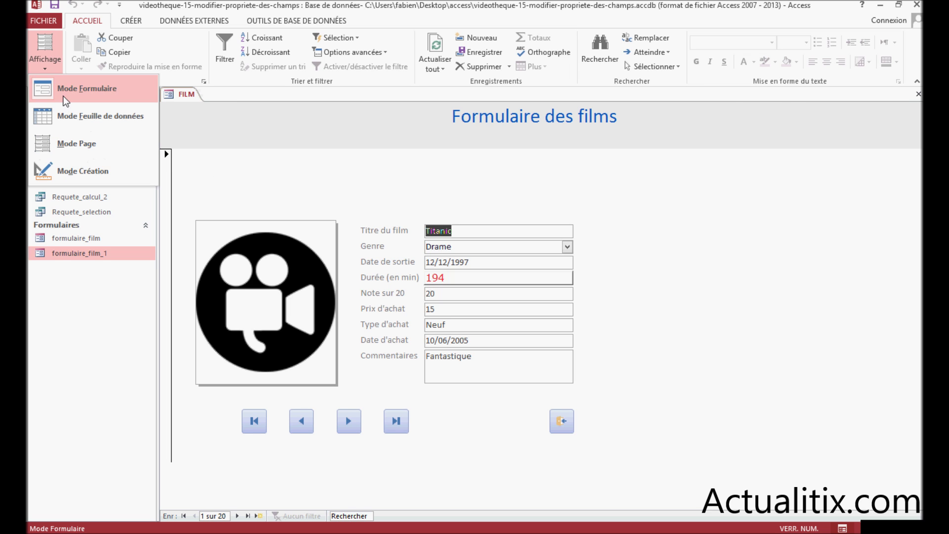
left_click(78, 172)
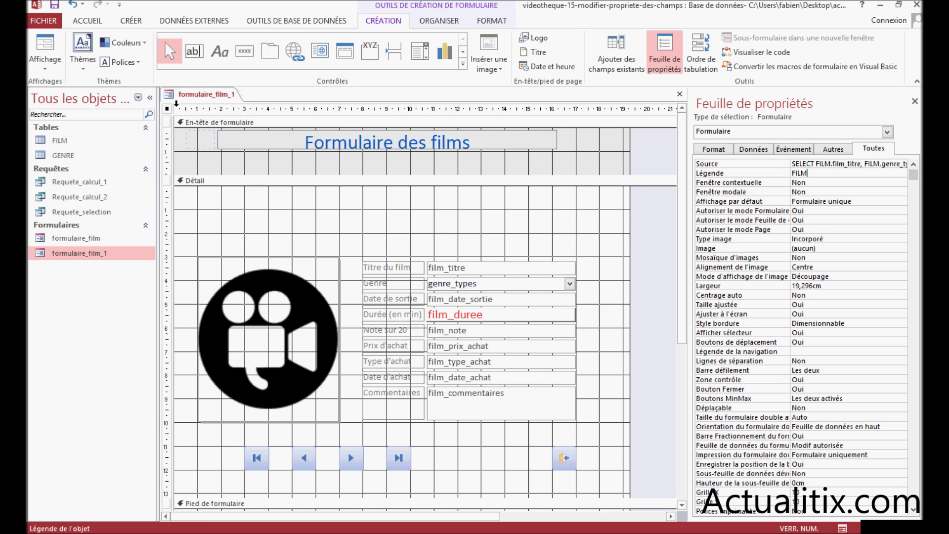
left_click(49, 68)
left_click(63, 88)
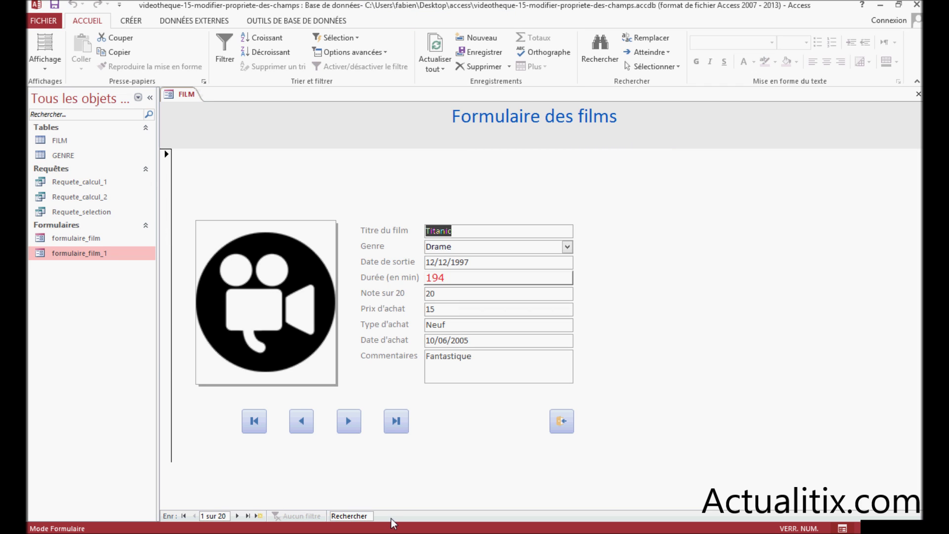
left_click(46, 61)
left_click(74, 170)
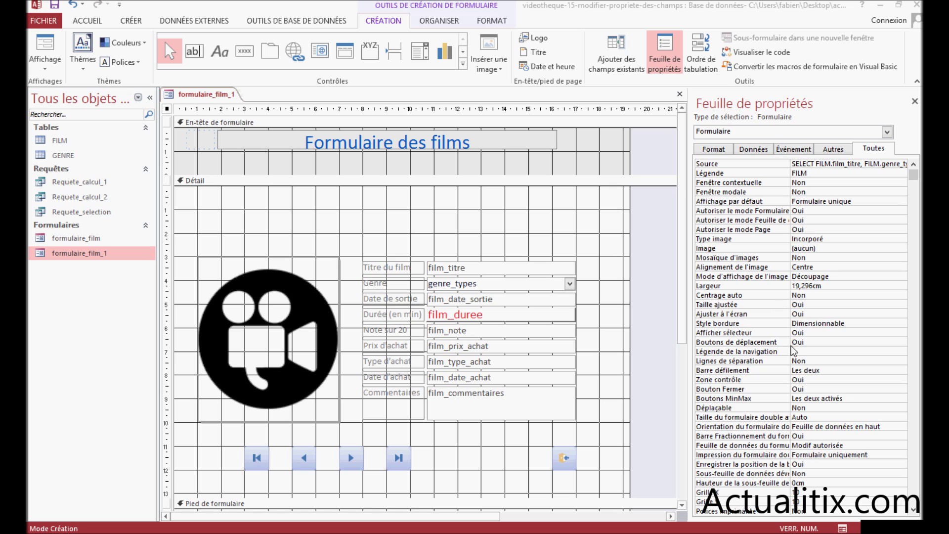
Step: Set the form's navigation buttons (Boutons de déplacement) and record selector (Afficher sélecteur) properties to Non
left_click(809, 343)
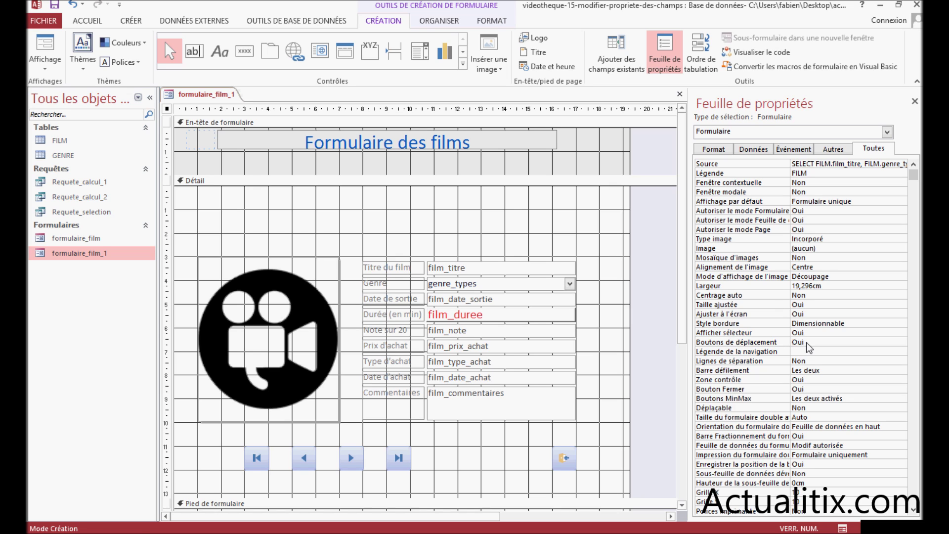
left_click(902, 343)
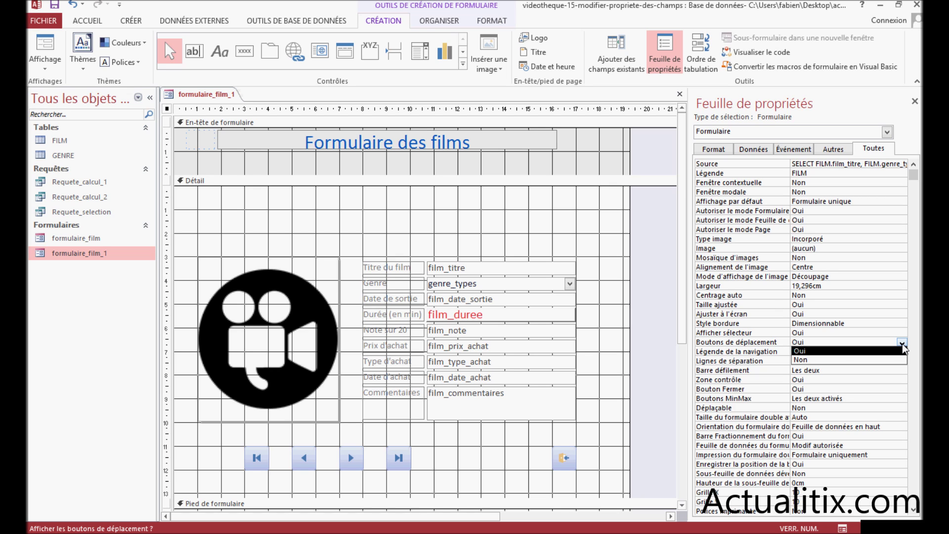
left_click(811, 361)
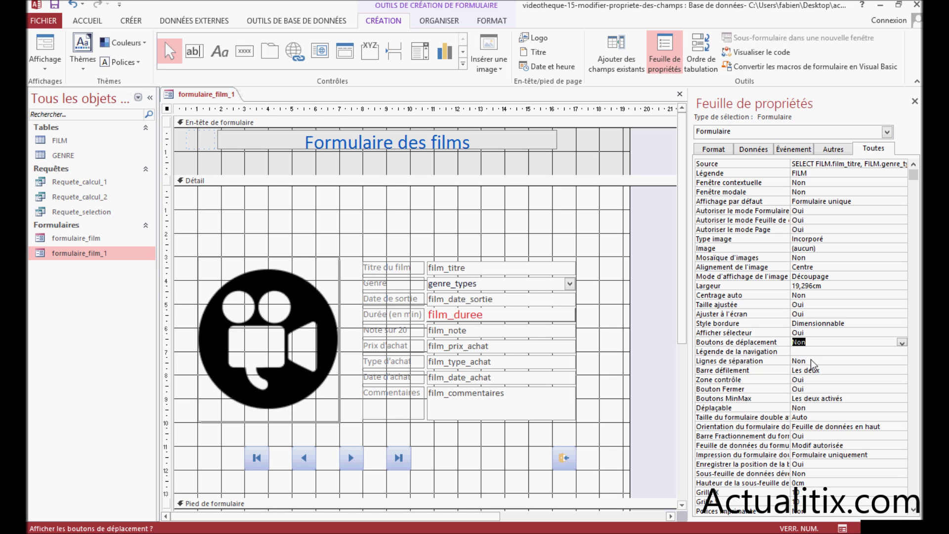
left_click(843, 333)
left_click(902, 334)
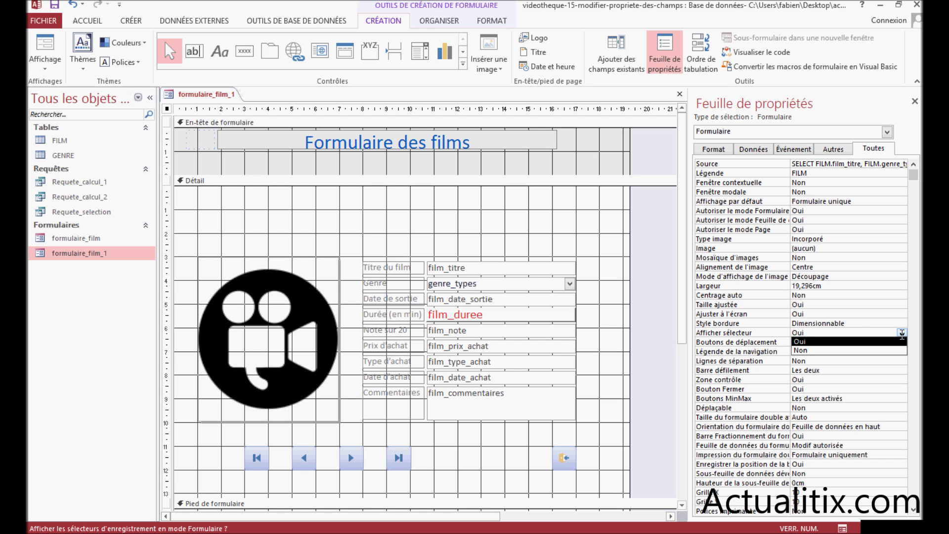
left_click(806, 351)
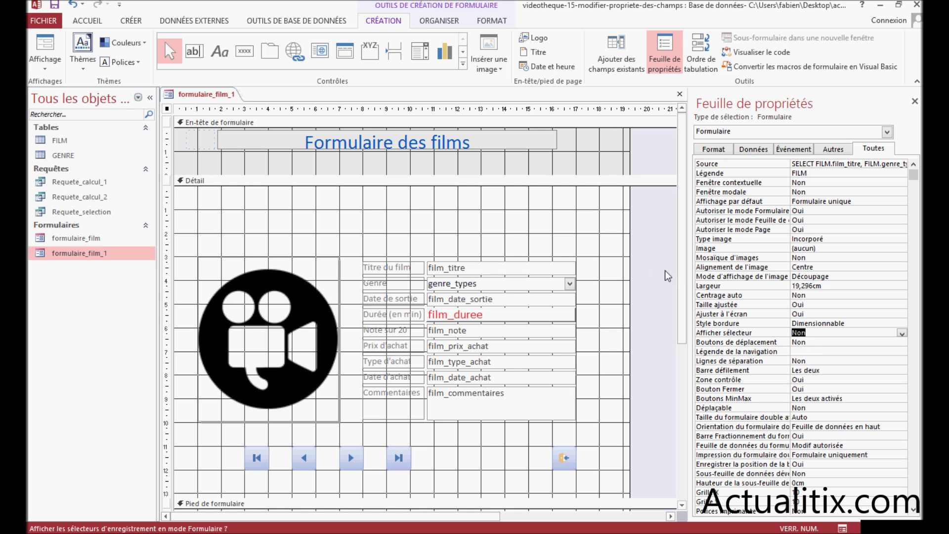
Step: Check the form without its navigation bar and record selector in Form view and return to Design view
left_click(52, 69)
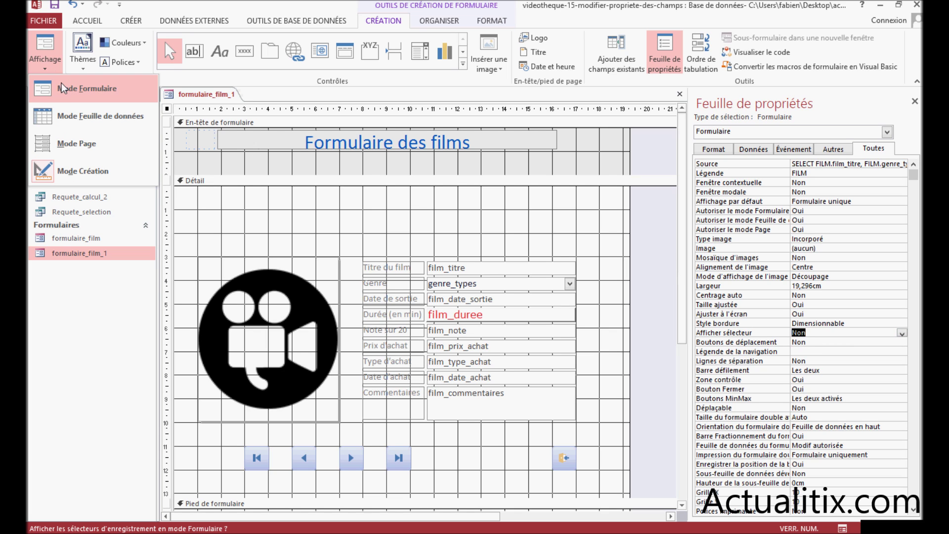
left_click(67, 88)
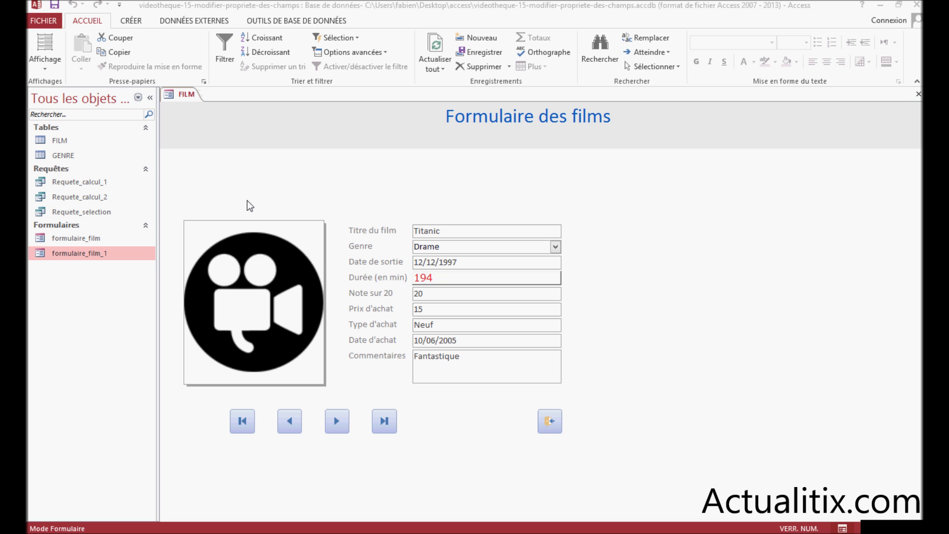
left_click(41, 65)
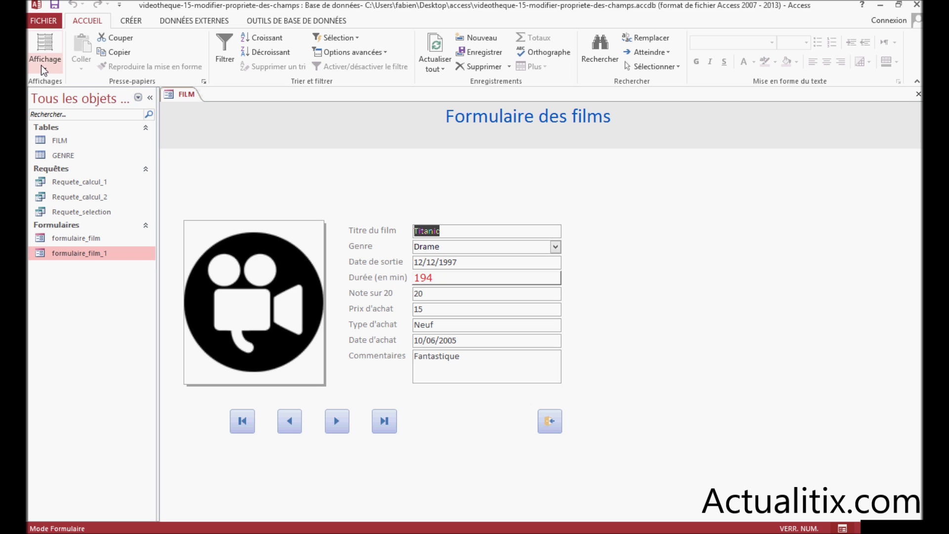
left_click(67, 171)
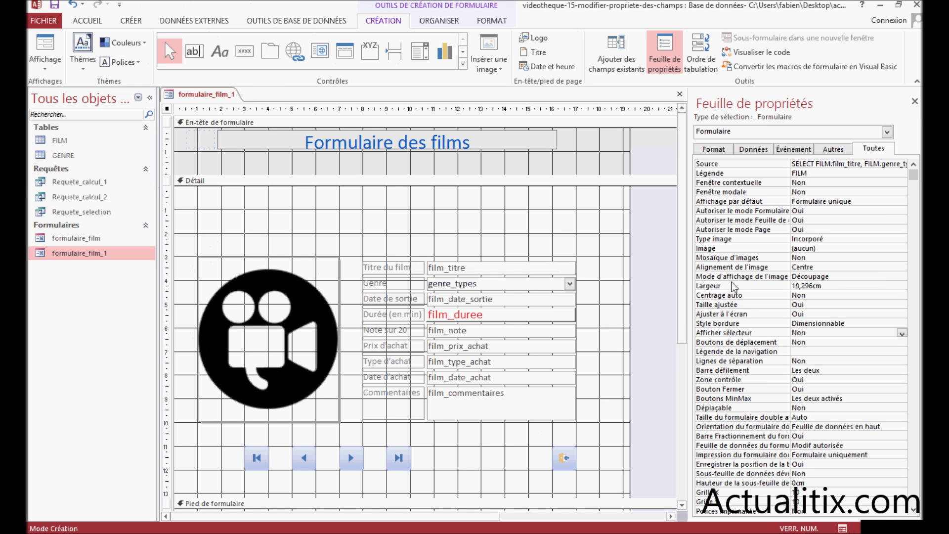